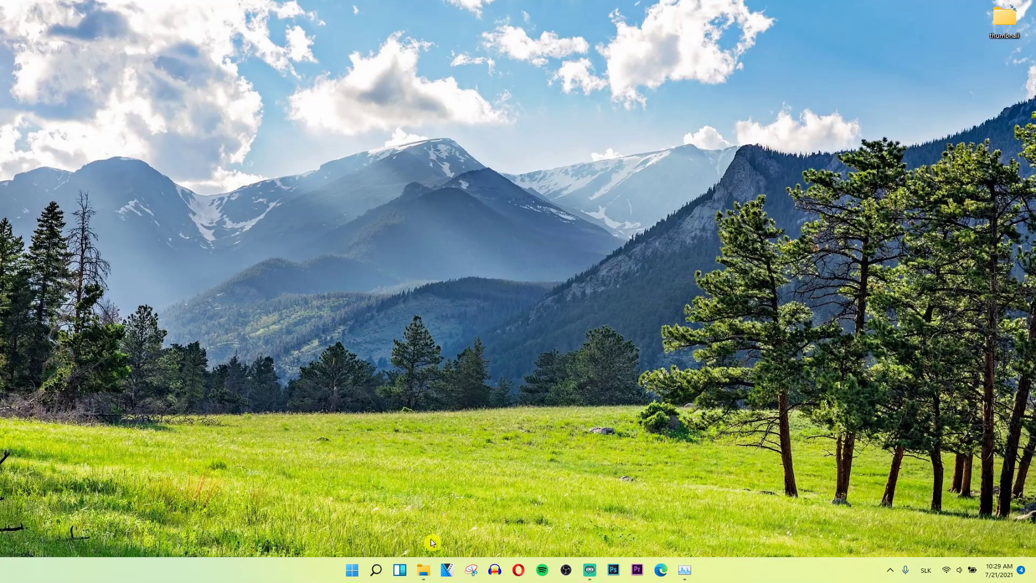
Search the taskbar for 'cmd' so Command Prompt shows as the best match
left_click(376, 570)
type("c")
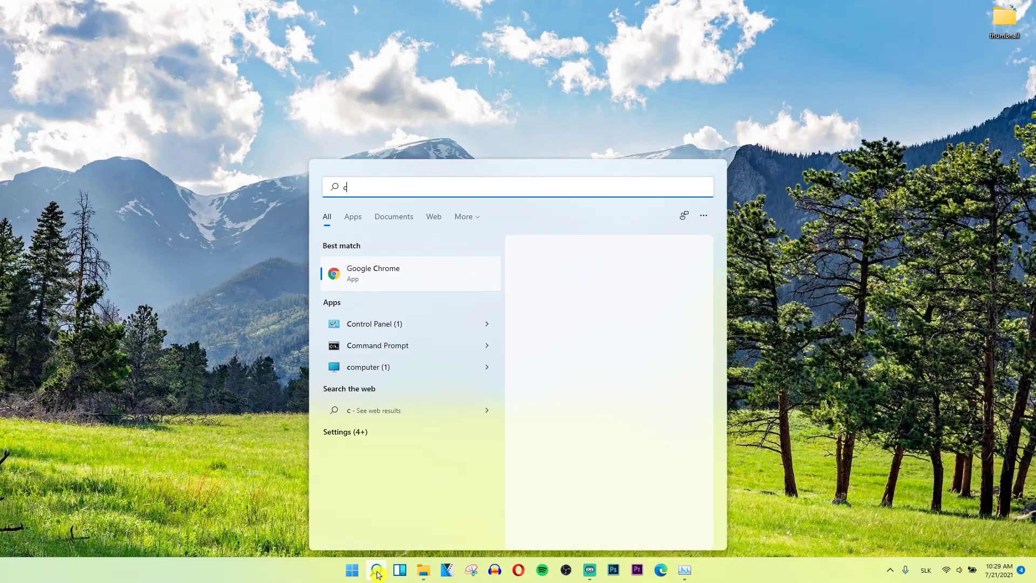
type("md")
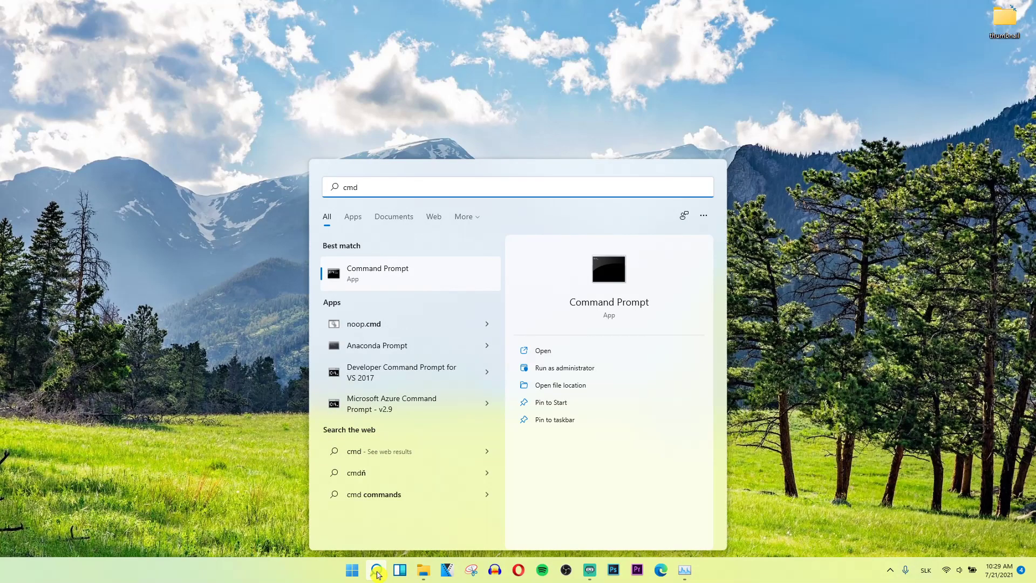
Launch Command Prompt from the search results and erase a mistyped letter at the prompt
key("Return")
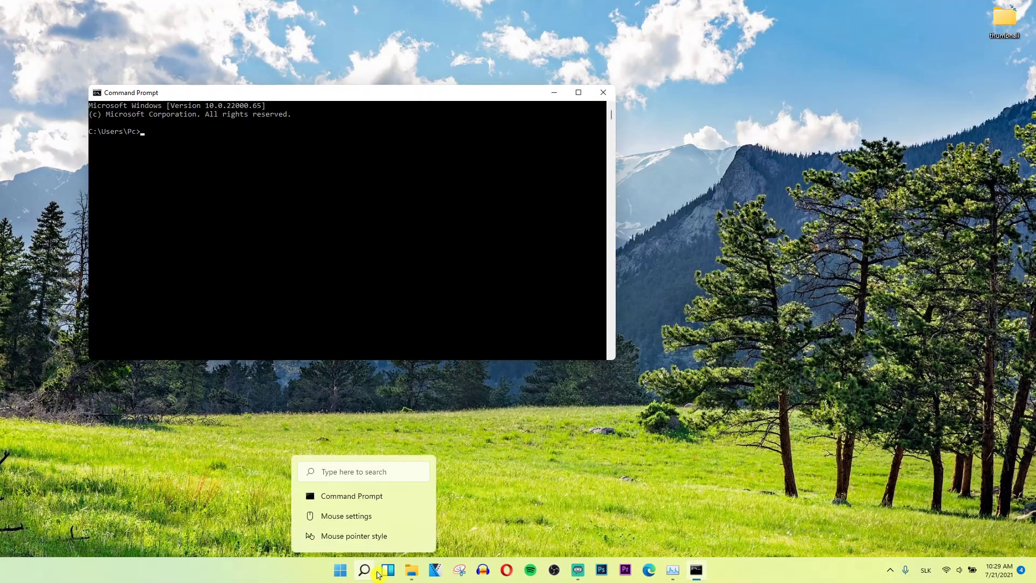
type("bd")
key("BackSpace")
type("c")
type("eded")
type("it /")
type("set")
type(" testsigning")
type(" on")
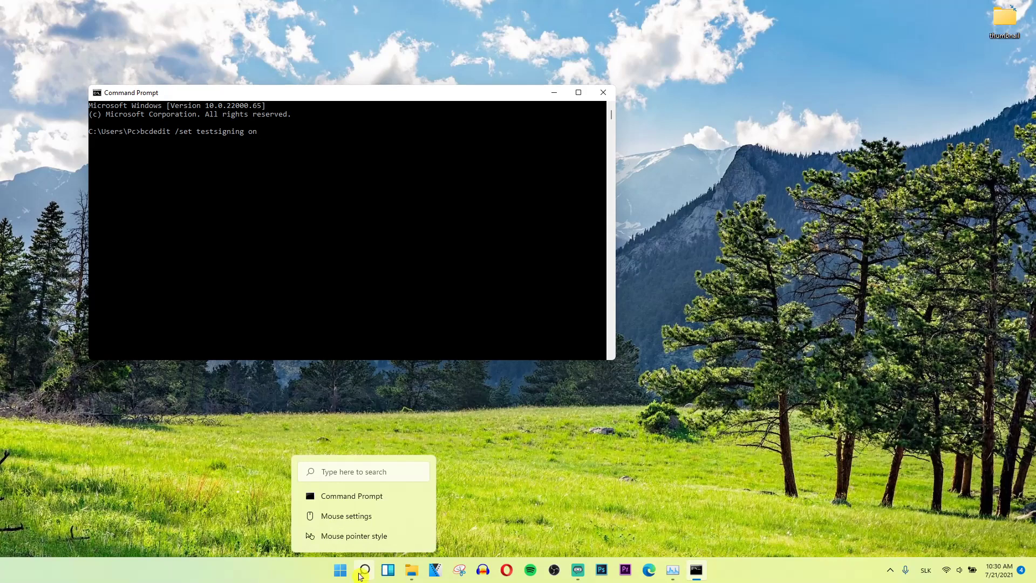
Run 'bcdedit /set testsigning on', which returns Access is denied, and drag the window toward centre
key("Return")
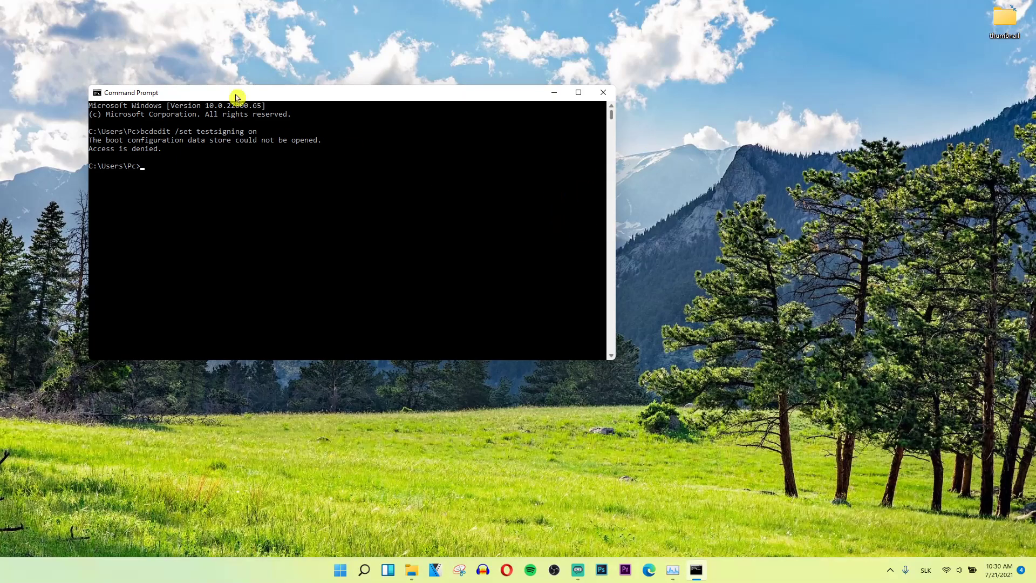
left_click_drag(286, 87, 365, 93)
left_click(847, 173)
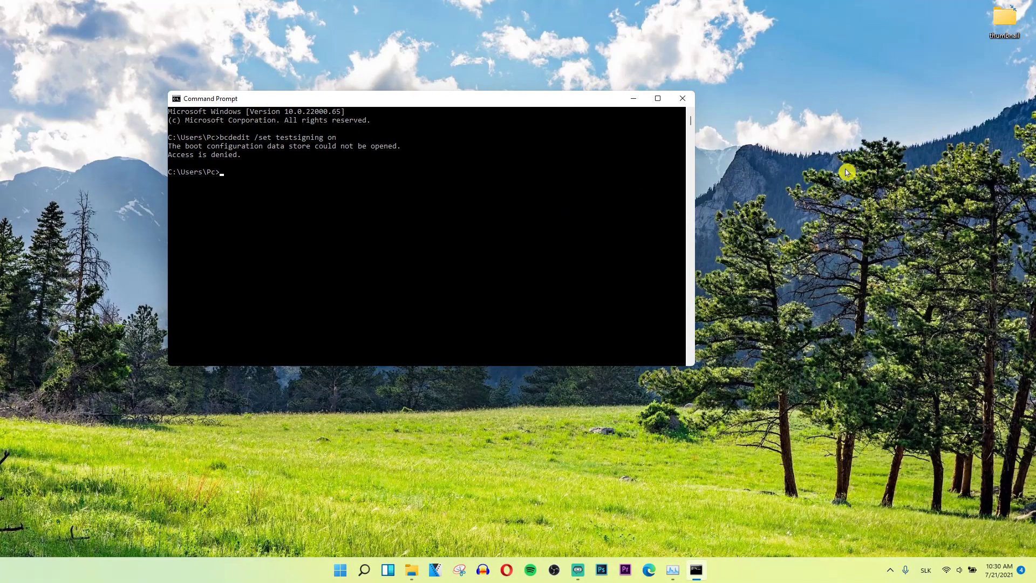